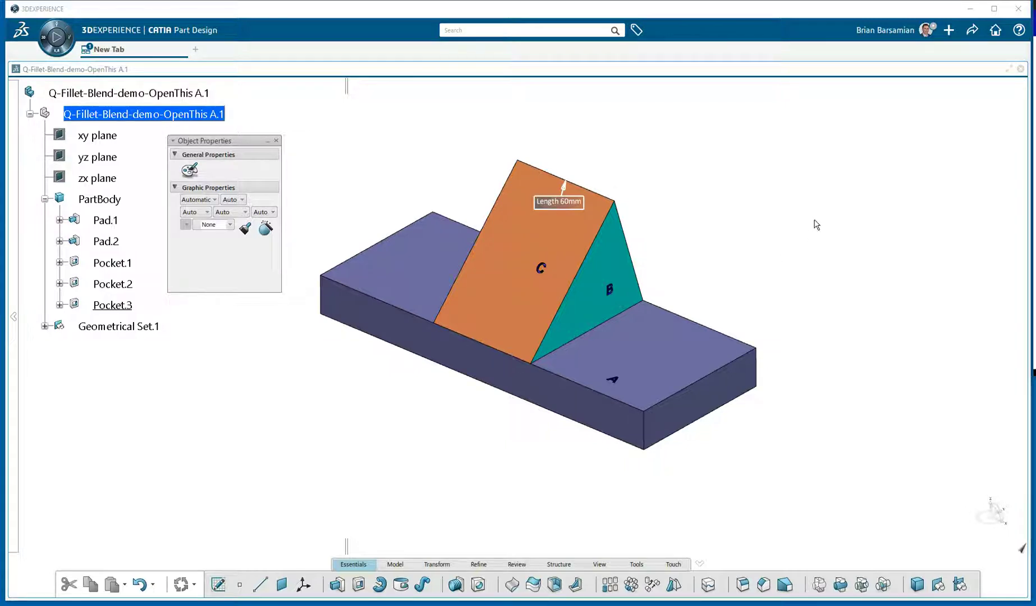
Save the unfilleted Q-Fillet-Blend-demo-OpenThis part locally with Ctrl+S
key(ctrl+s)
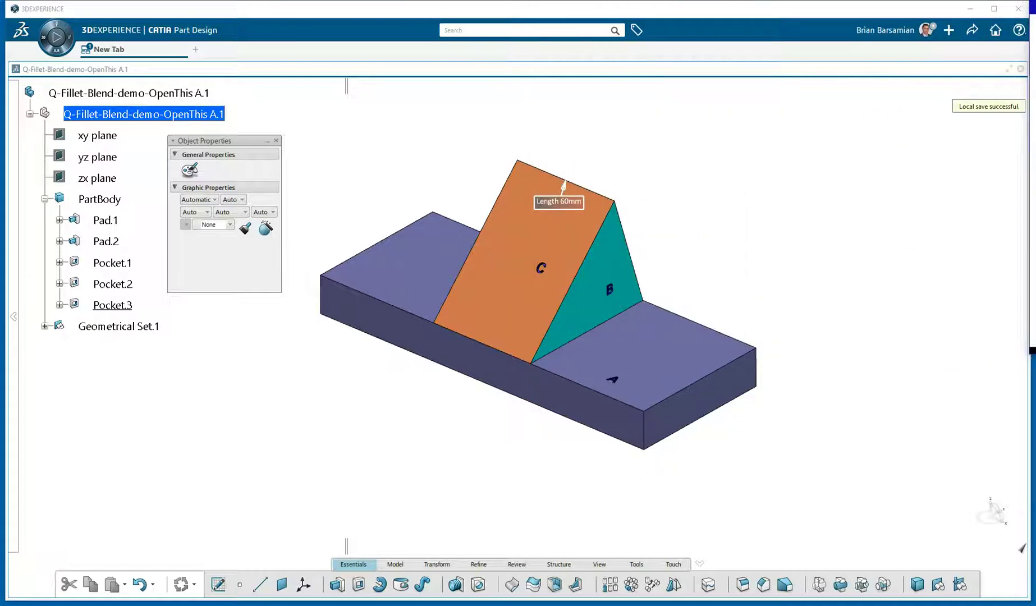
Create a 5mm edge fillet on the plate's front top edge and the B/plate, C/B and C/plate edges
click(743, 582)
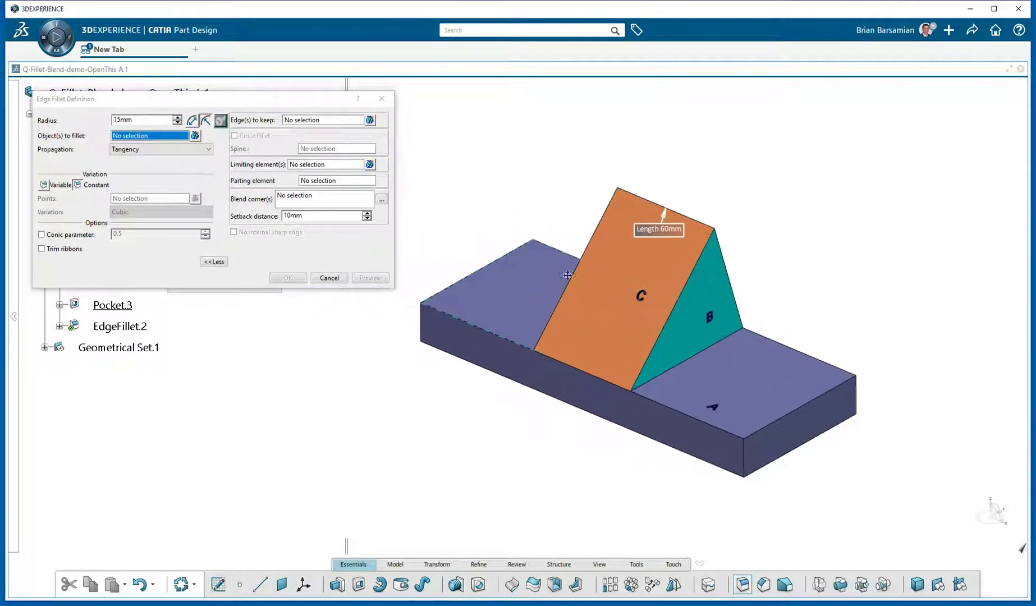
scroll(561, 284, up, 5)
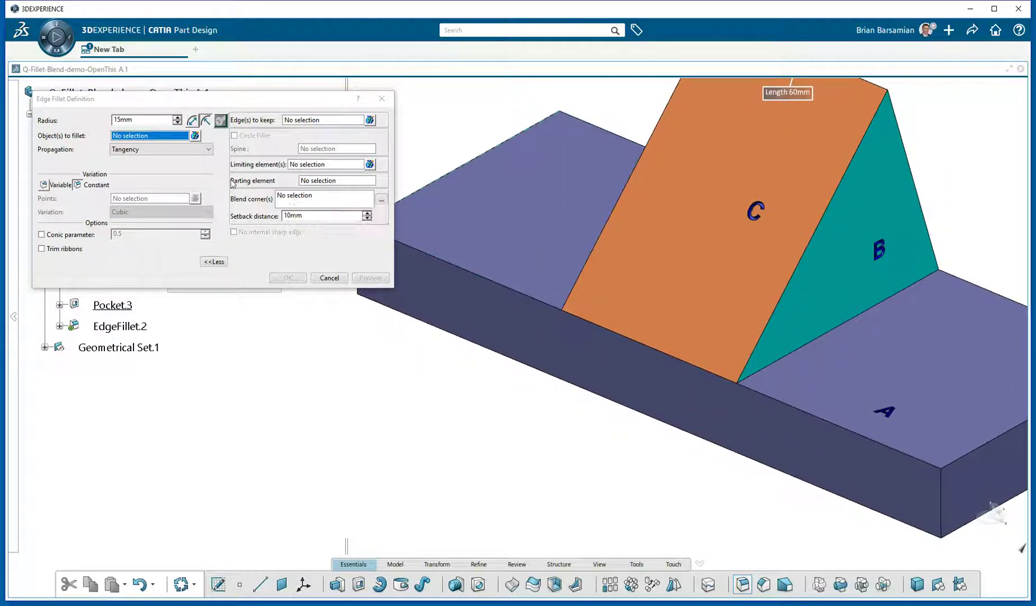
drag(145, 120, 103, 119)
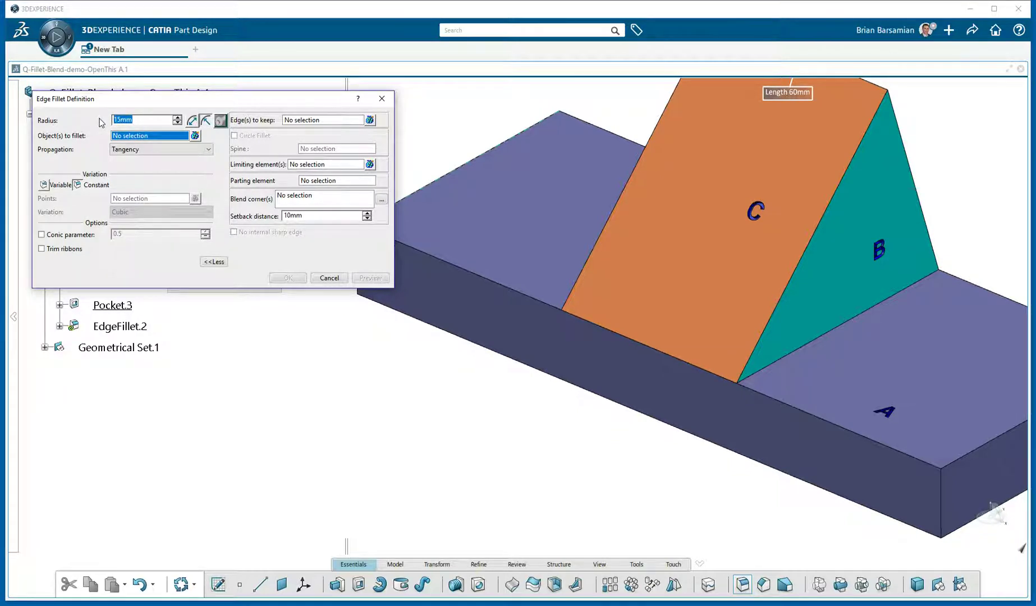
text(5)
click(829, 423)
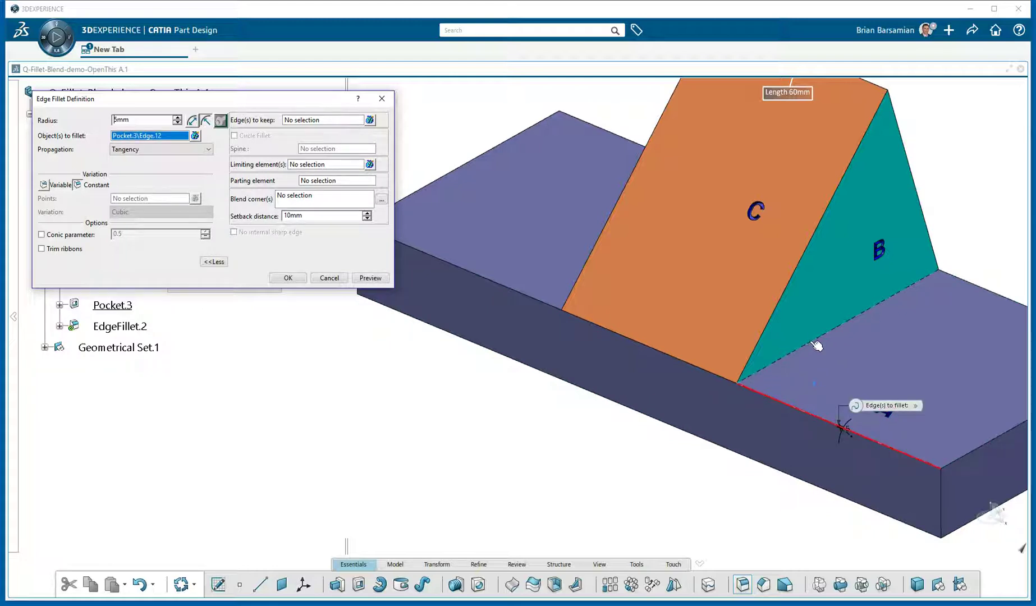
click(816, 347)
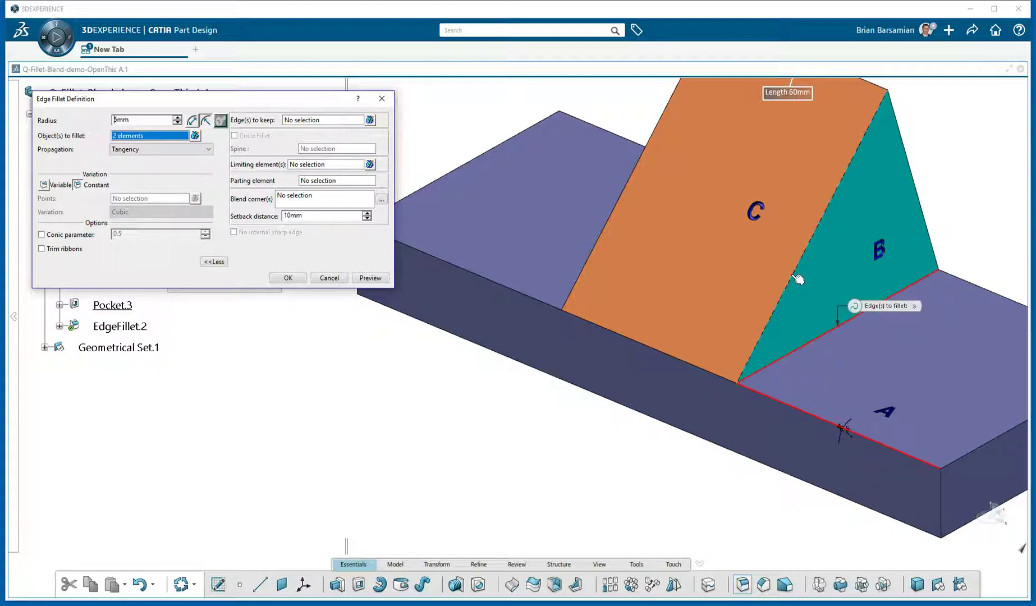
click(797, 280)
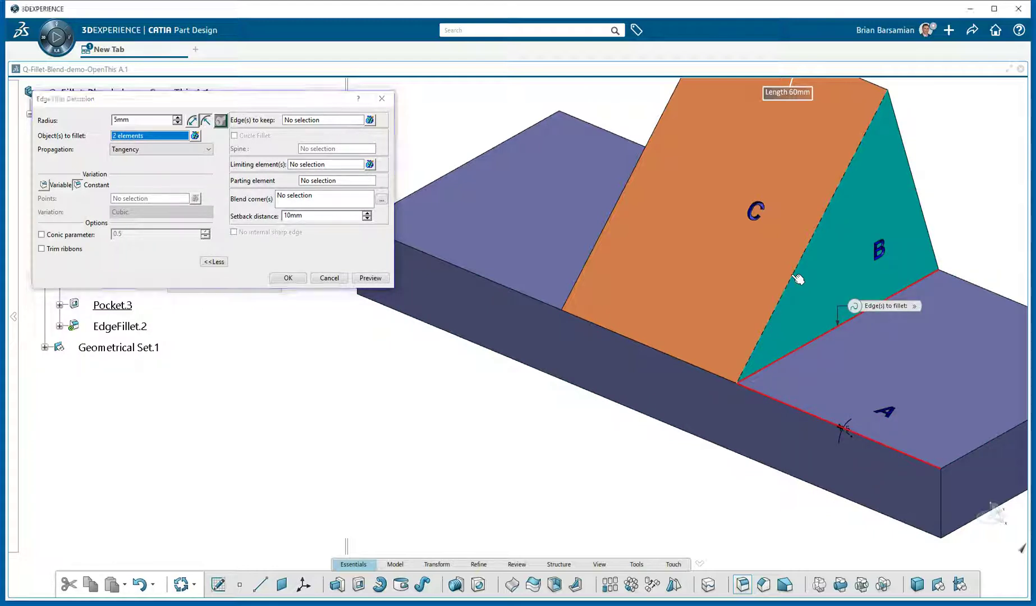
click(726, 380)
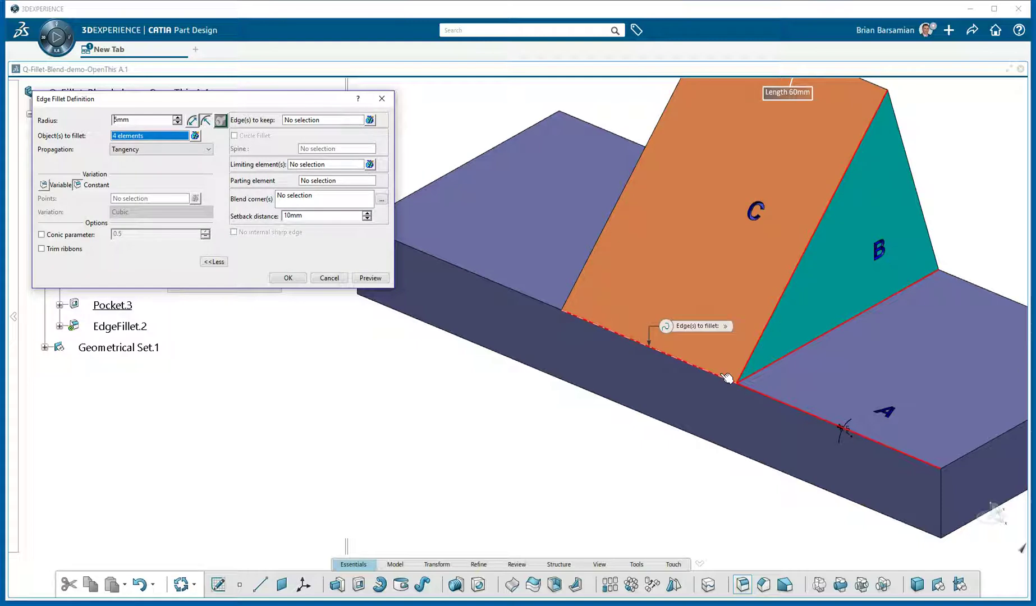
click(288, 277)
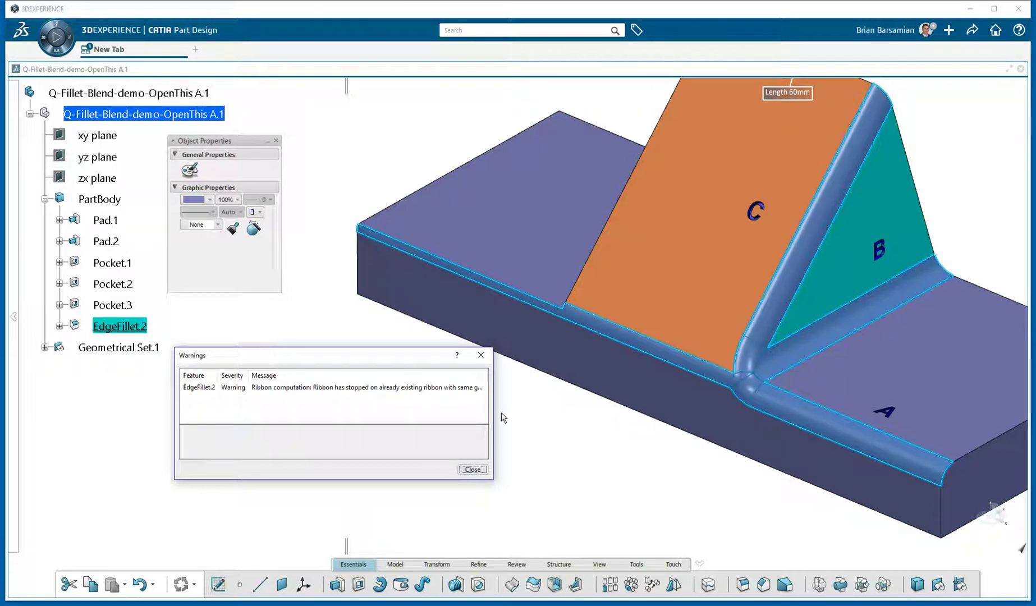
Dismiss the ribbon warning and colour the EdgeFillet.2 faces bright blue
click(442, 388)
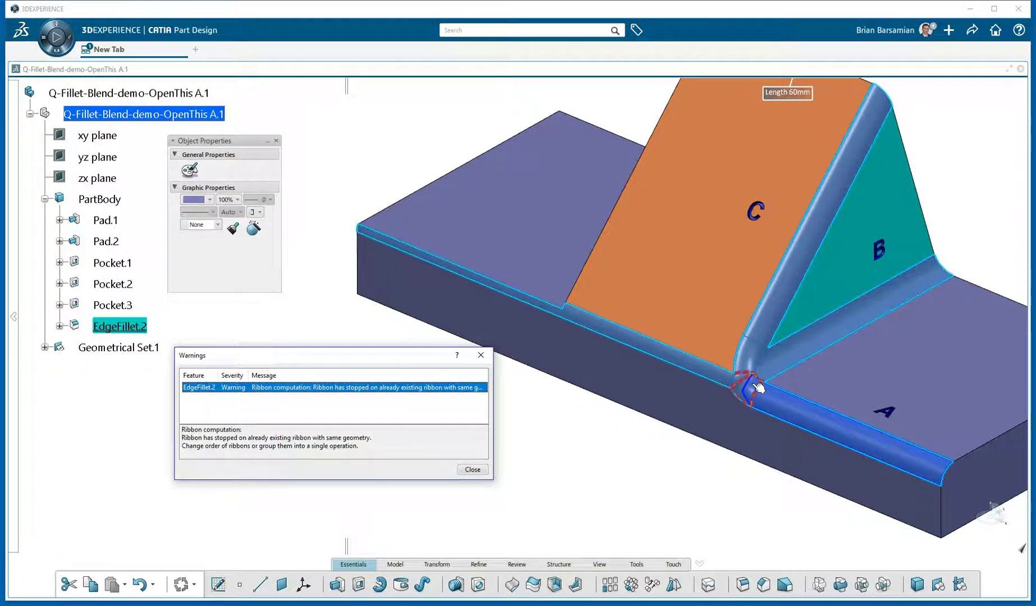
click(472, 469)
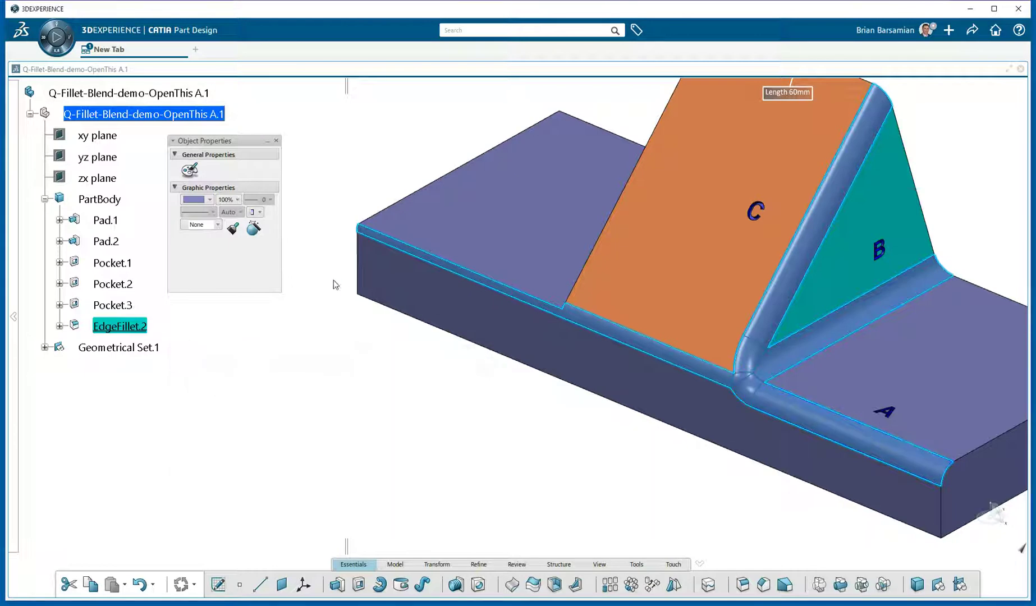
click(209, 200)
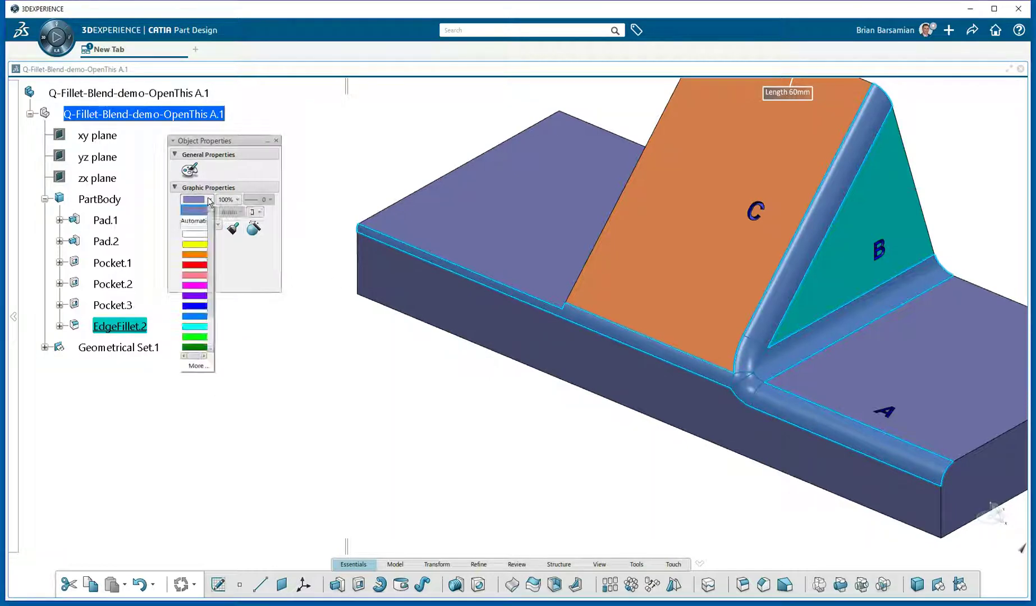
click(194, 316)
click(418, 375)
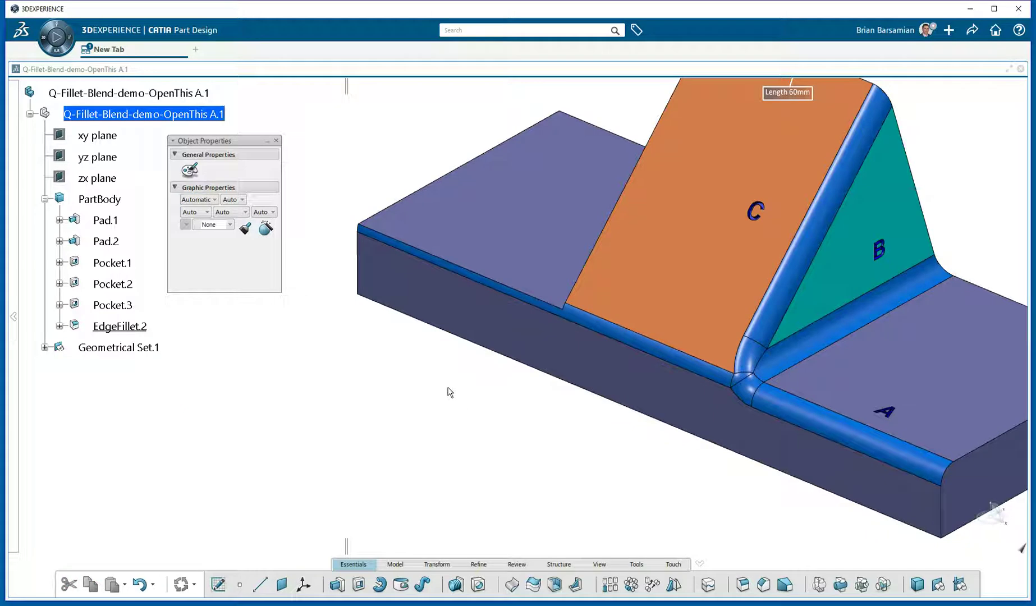
middle_drag(440, 377, 653, 345)
Extend EdgeFillet.2 to the green face/C edge, the green face/plate edge and another plate edge
double_click(559, 300)
middle_drag(562, 347, 694, 337)
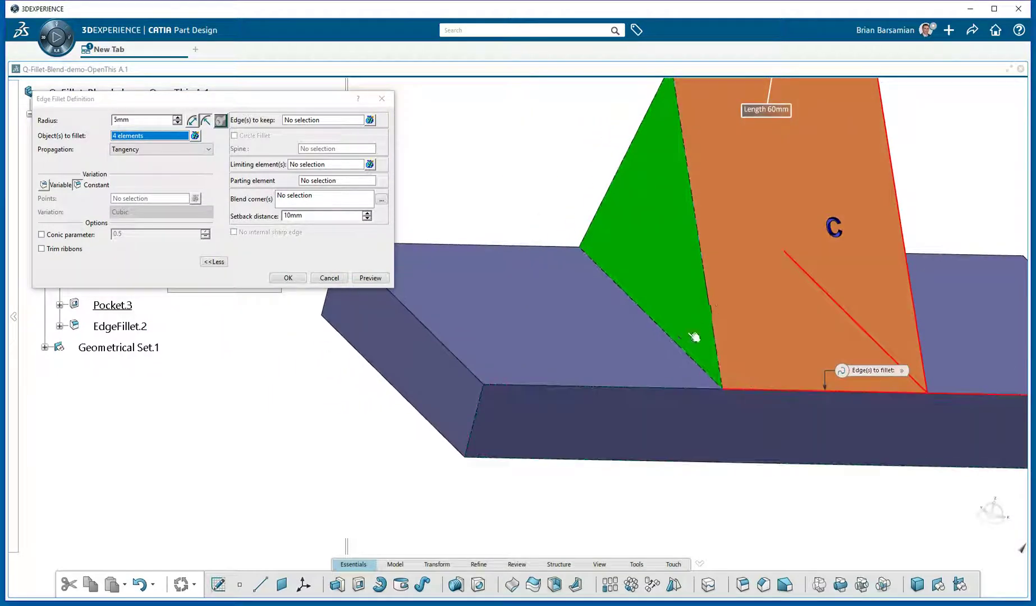
click(713, 298)
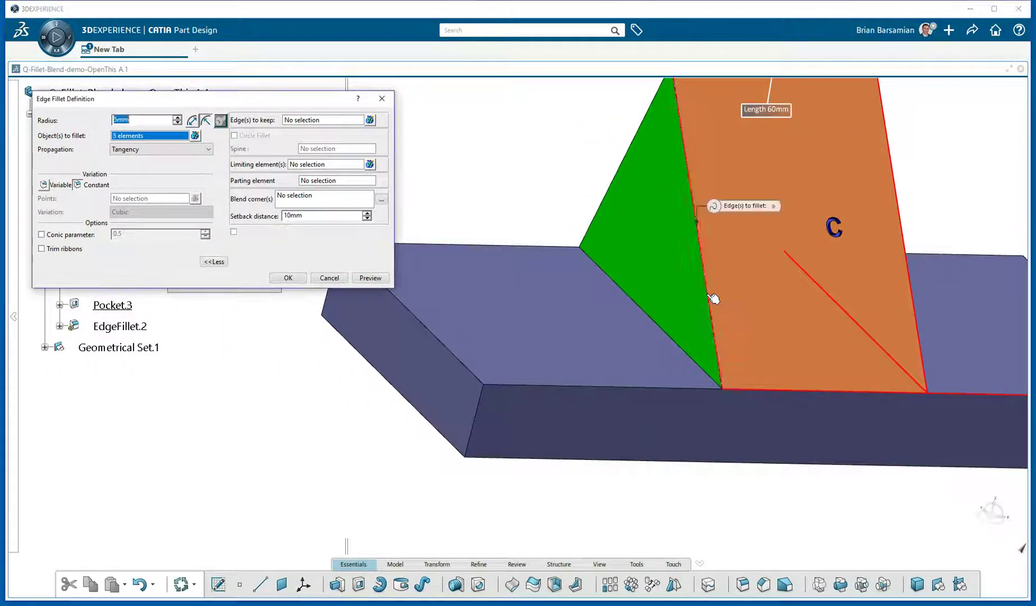
click(680, 344)
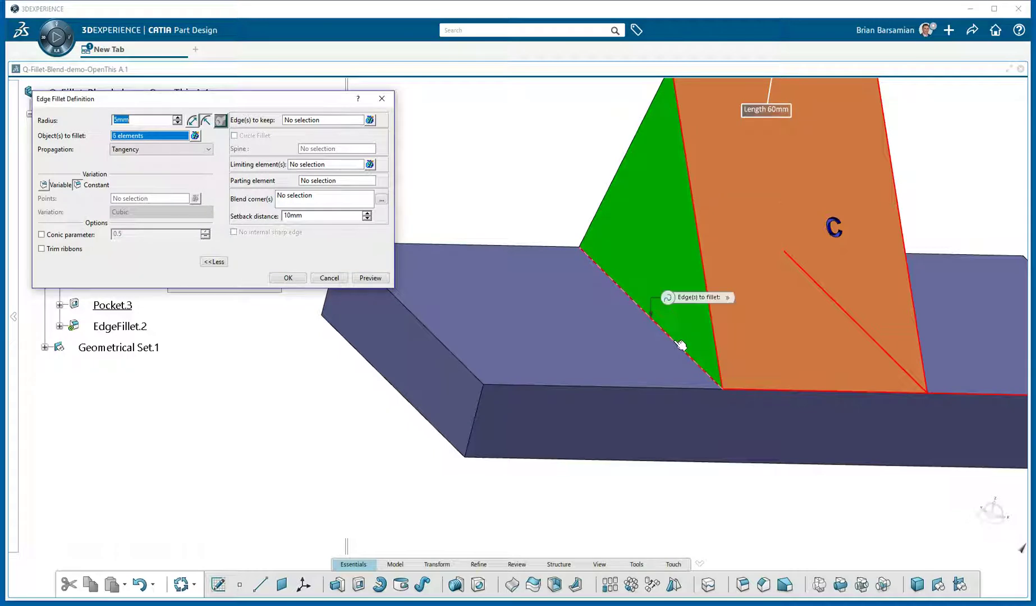
click(661, 389)
click(288, 278)
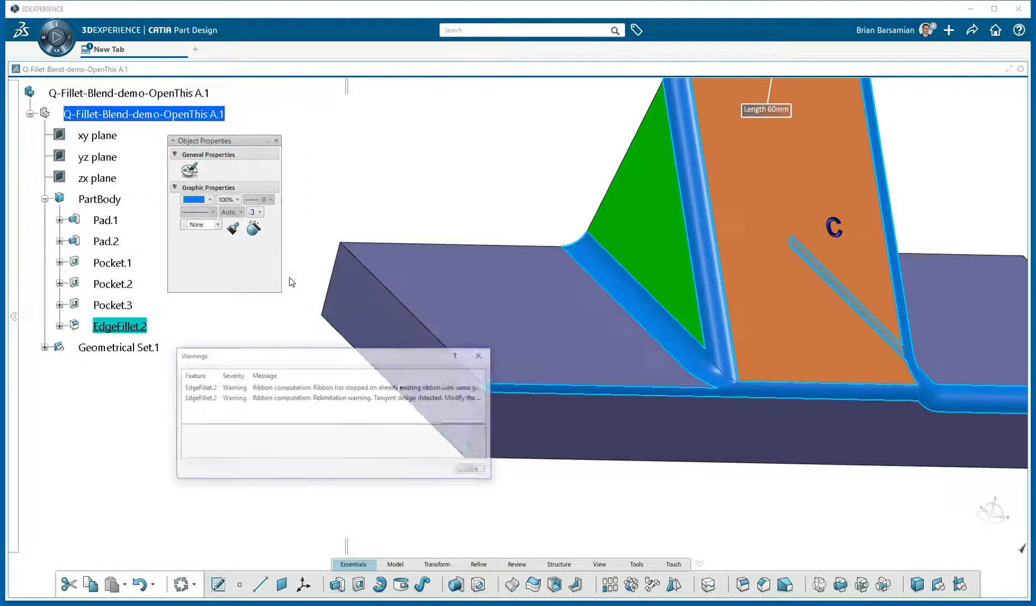
Review both fillet warnings and close the Warnings dialog
click(463, 398)
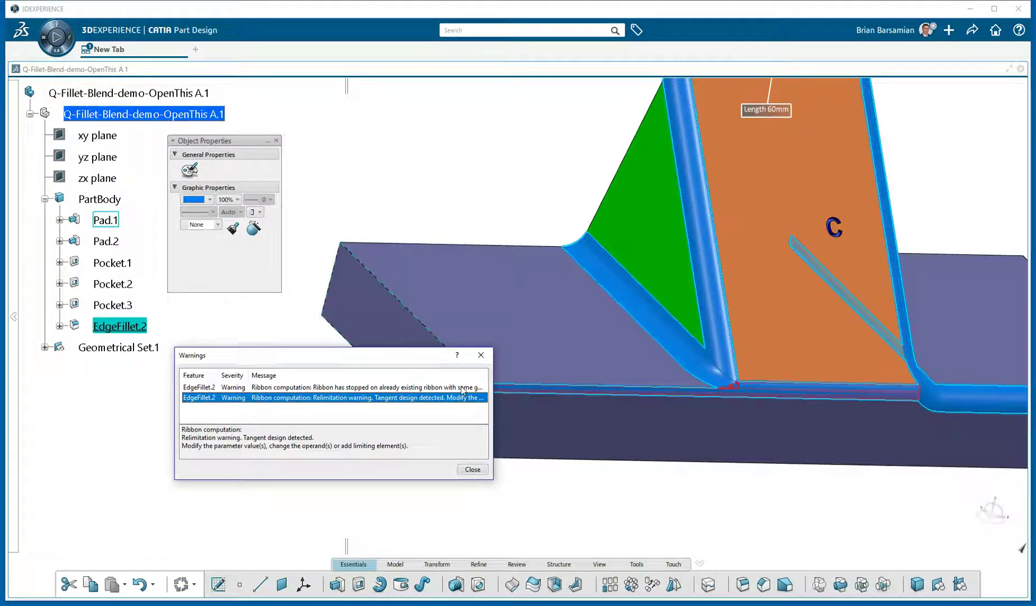
click(461, 387)
click(475, 469)
Reselect EdgeFillet.2's green face/plate and front plate edges in a new order and recompute it
middle_drag(632, 306, 584, 265)
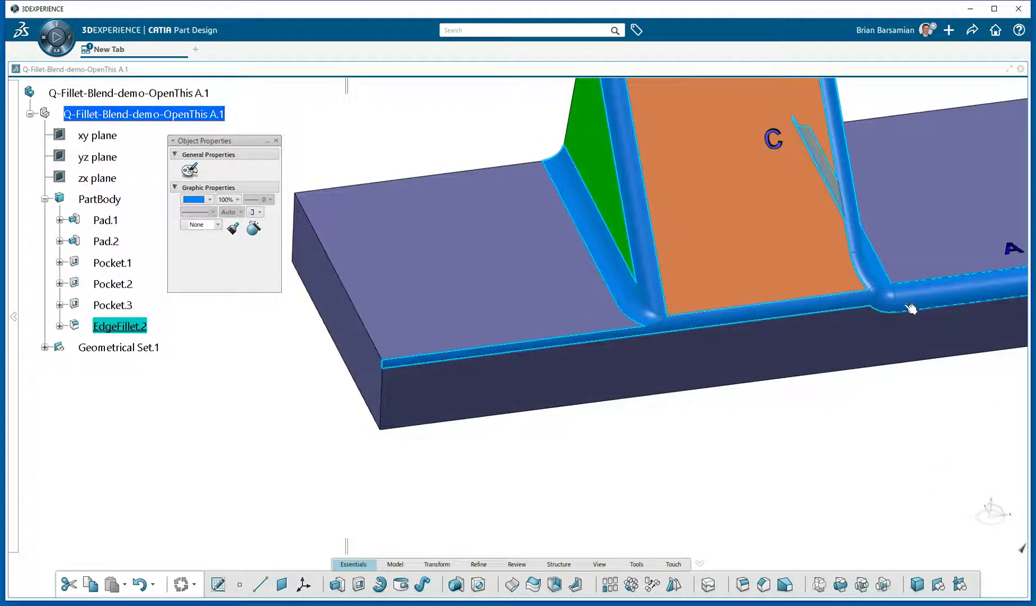
click(604, 248)
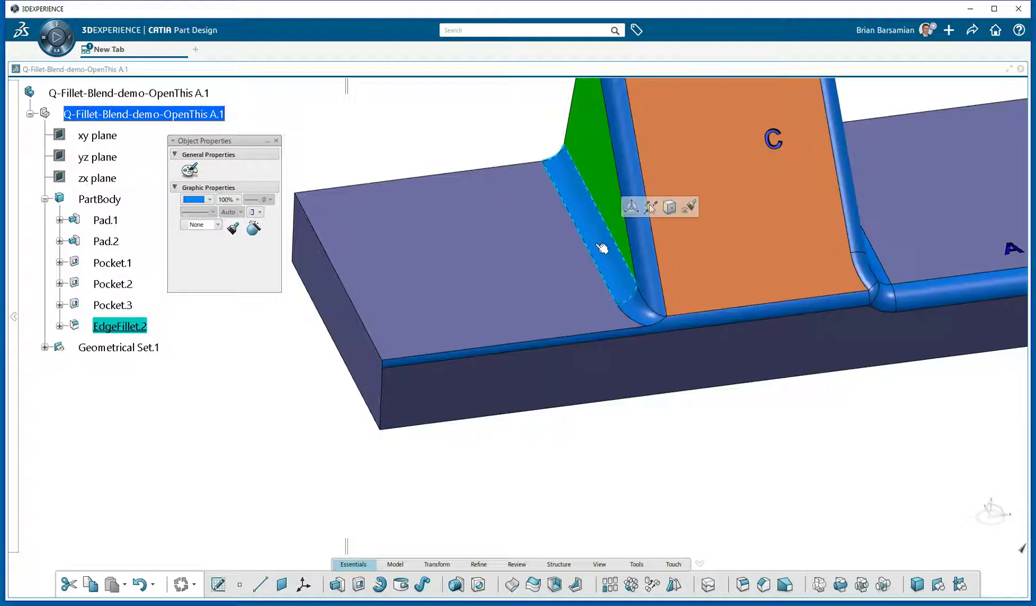
double_click(602, 246)
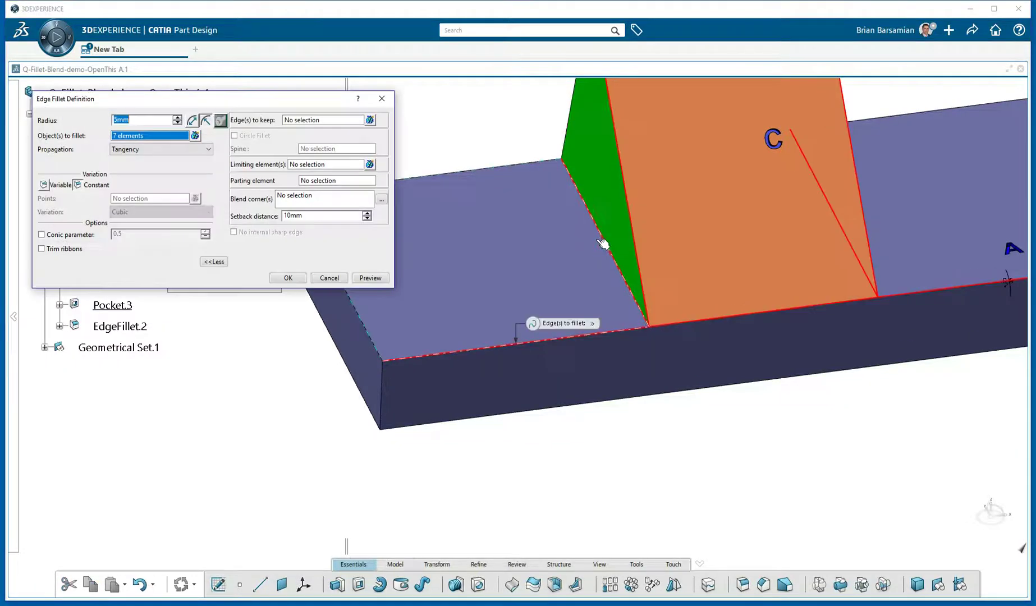
click(605, 243)
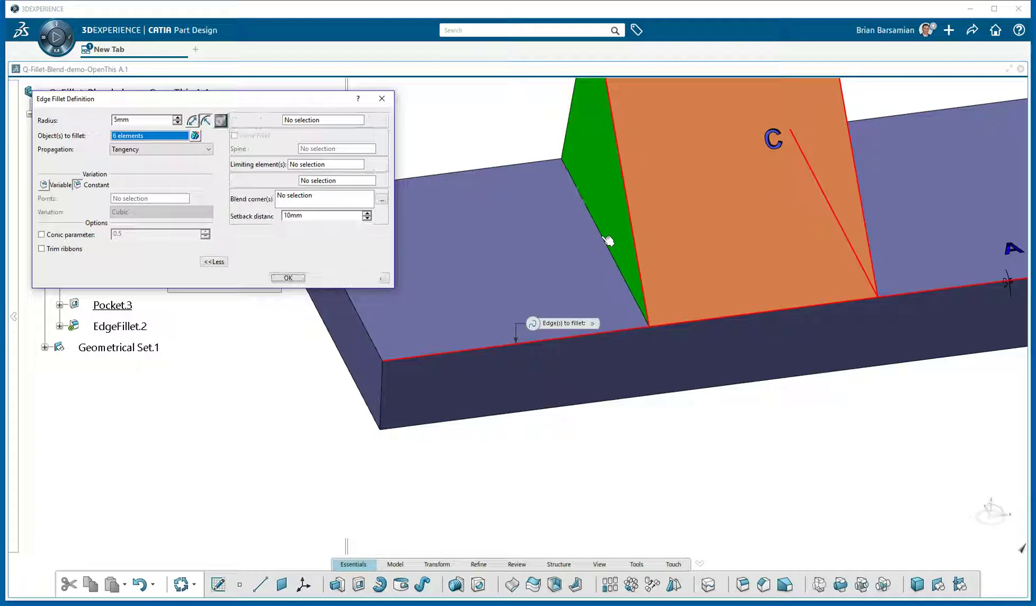
click(638, 236)
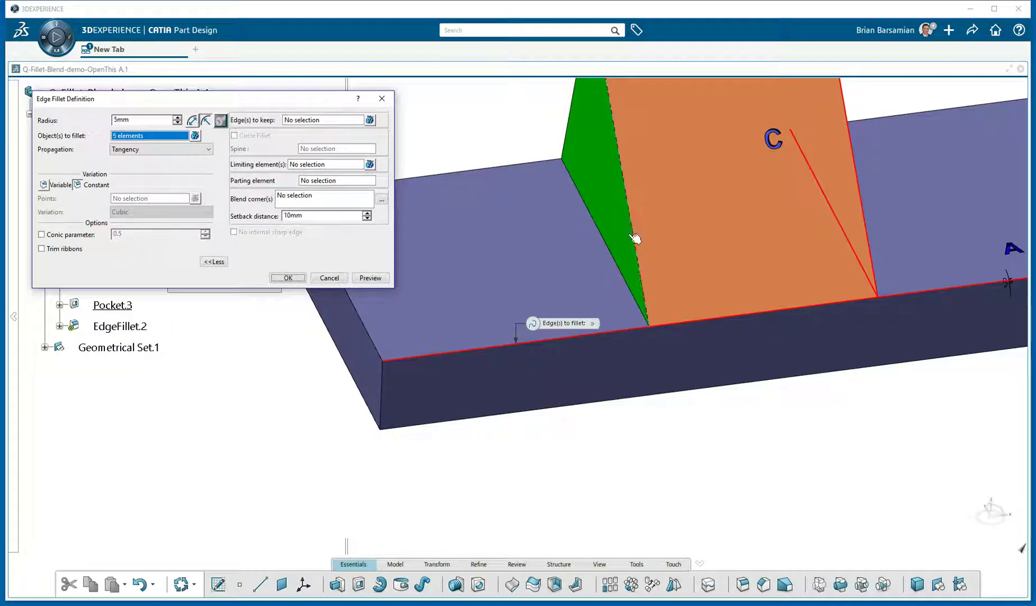
click(627, 331)
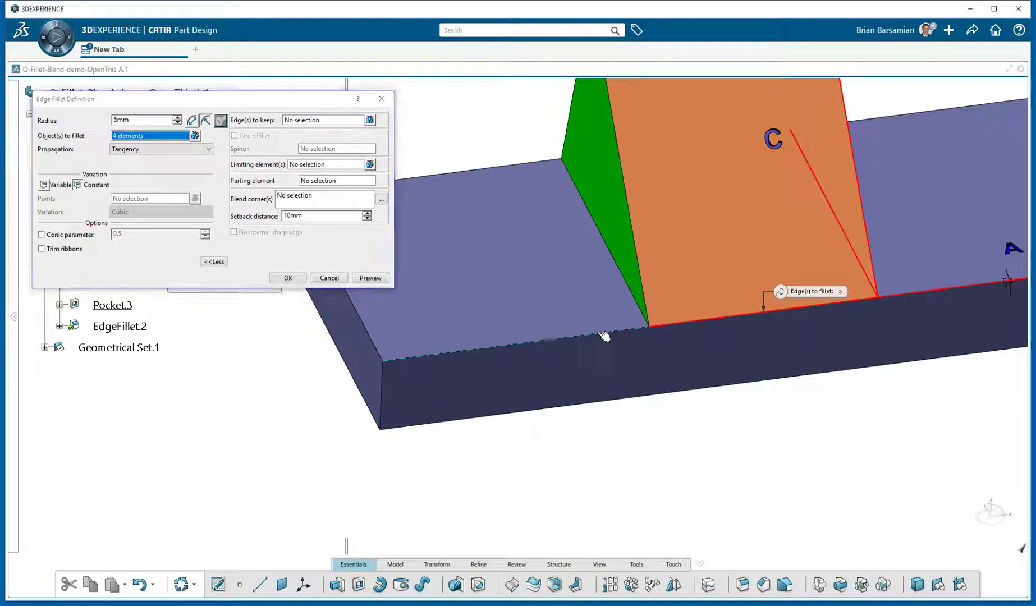
click(603, 338)
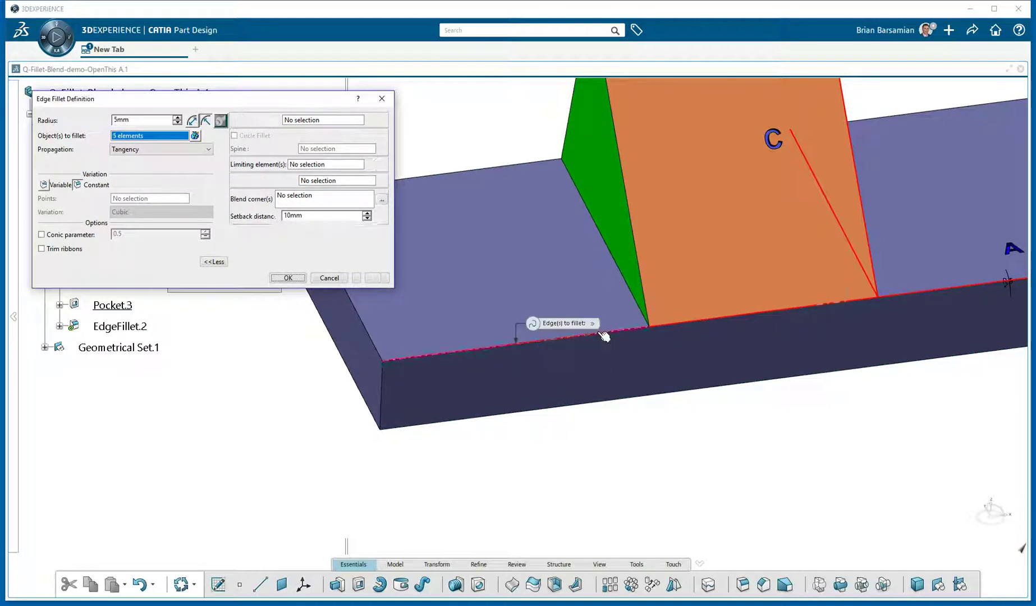
click(629, 281)
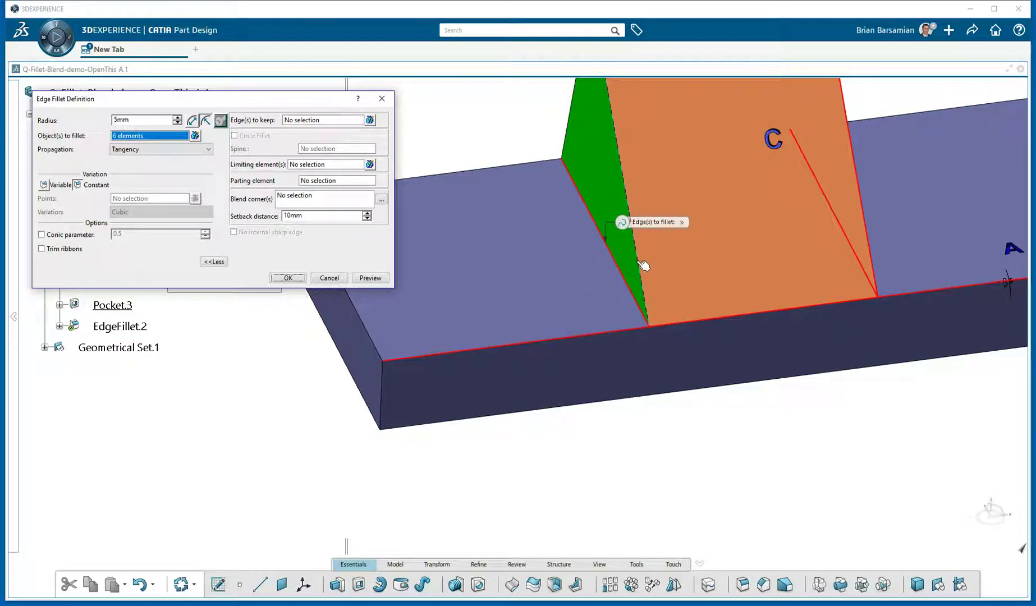
click(288, 279)
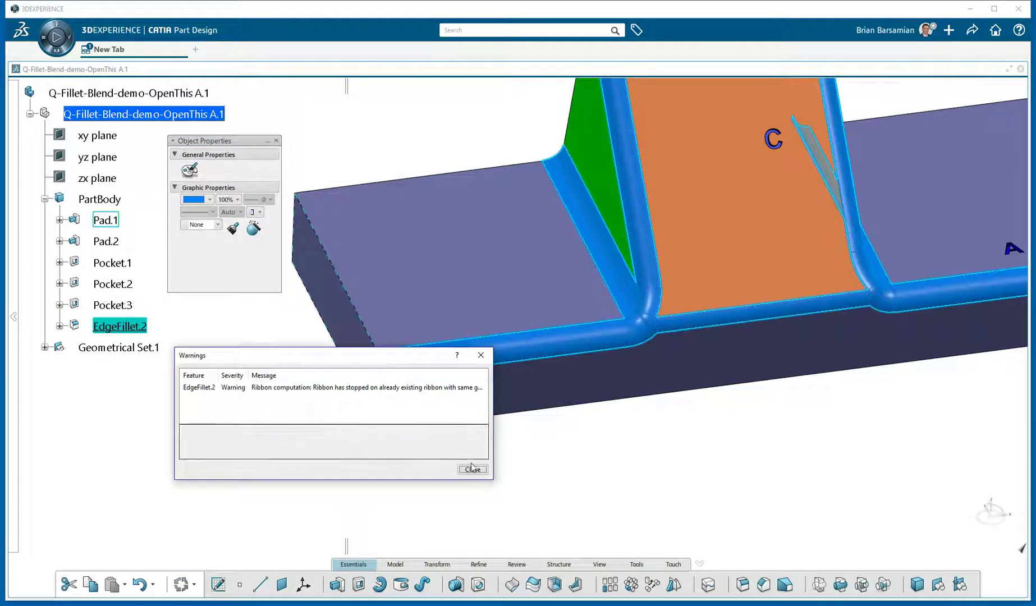
click(471, 388)
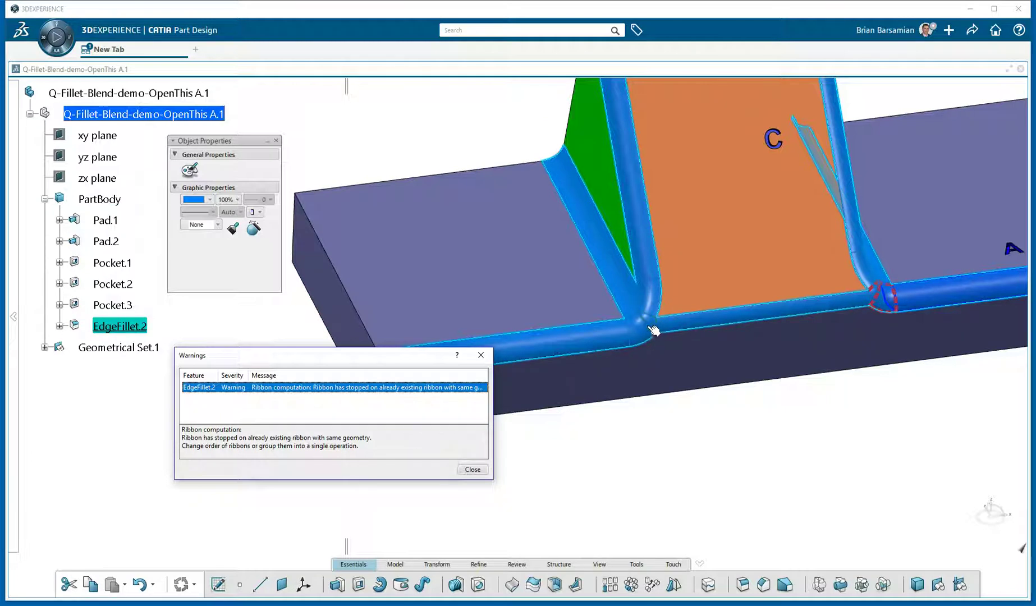
Close the ribbon warning, bring the whole part into view, and move the reference photo aside
click(476, 470)
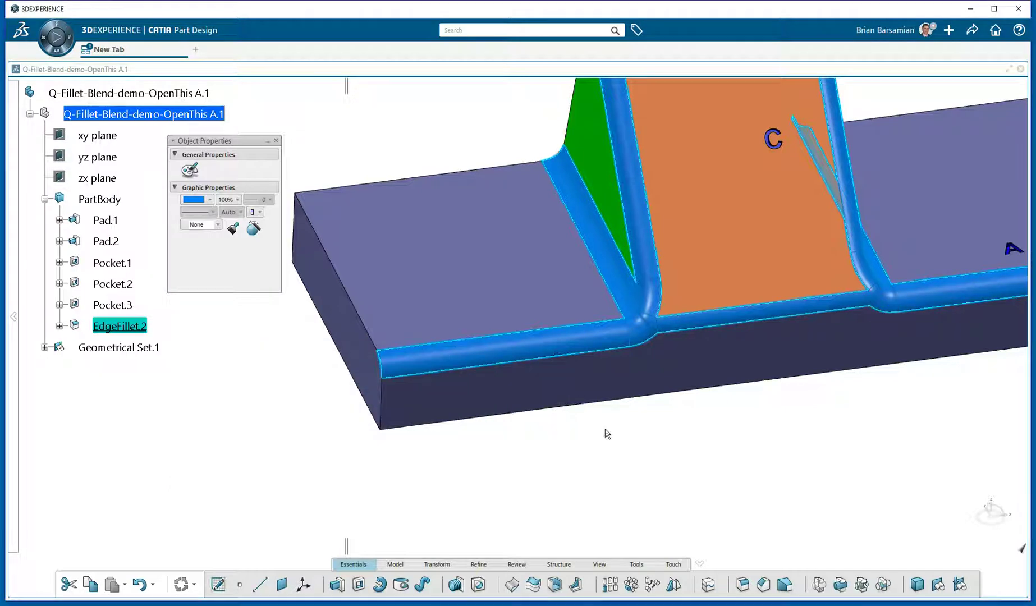
middle_drag(736, 344, 525, 359)
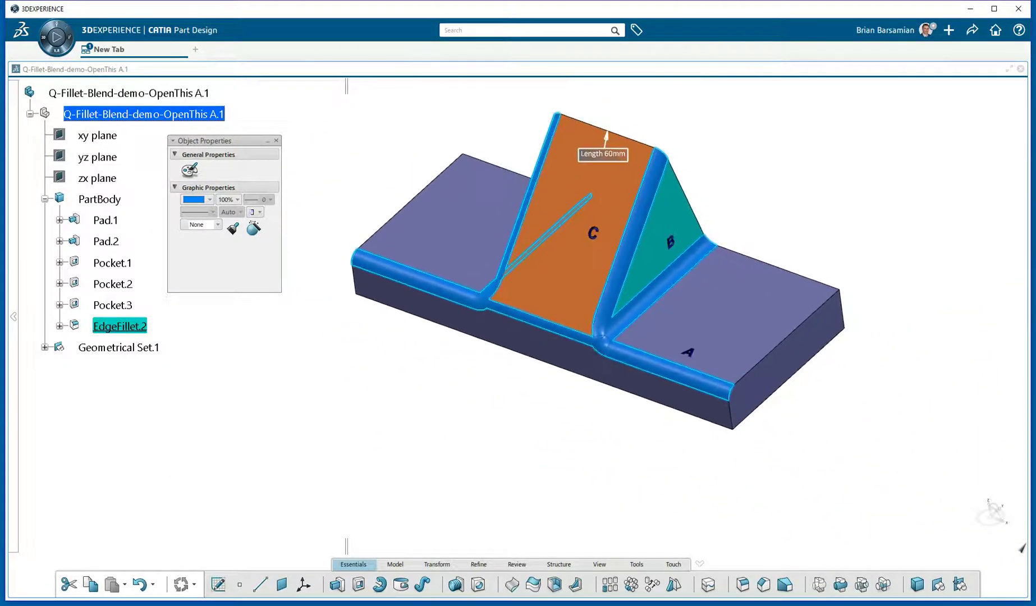
drag(1035, 13, 813, 13)
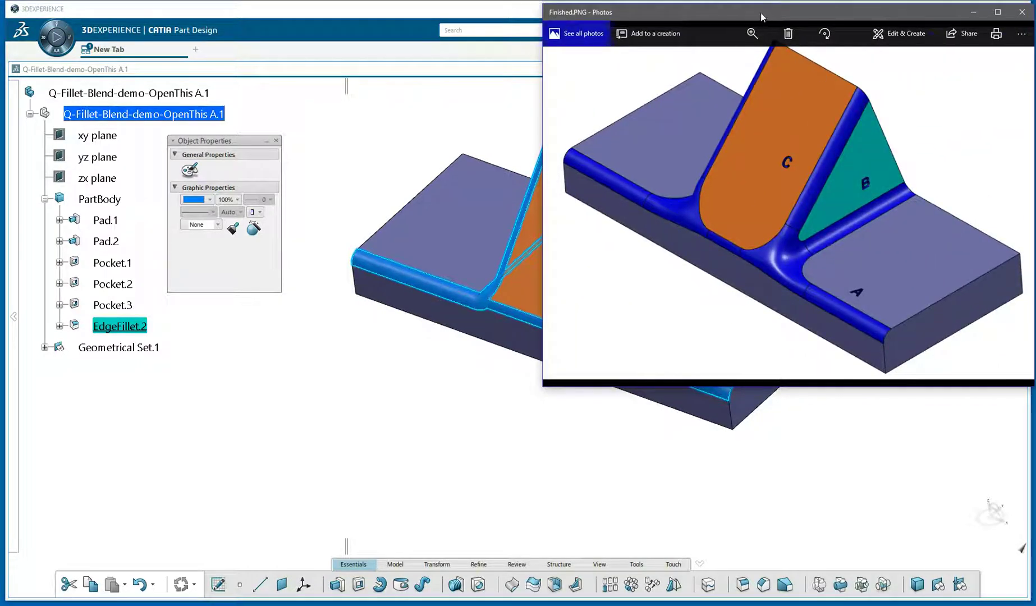
drag(761, 12, 1035, 12)
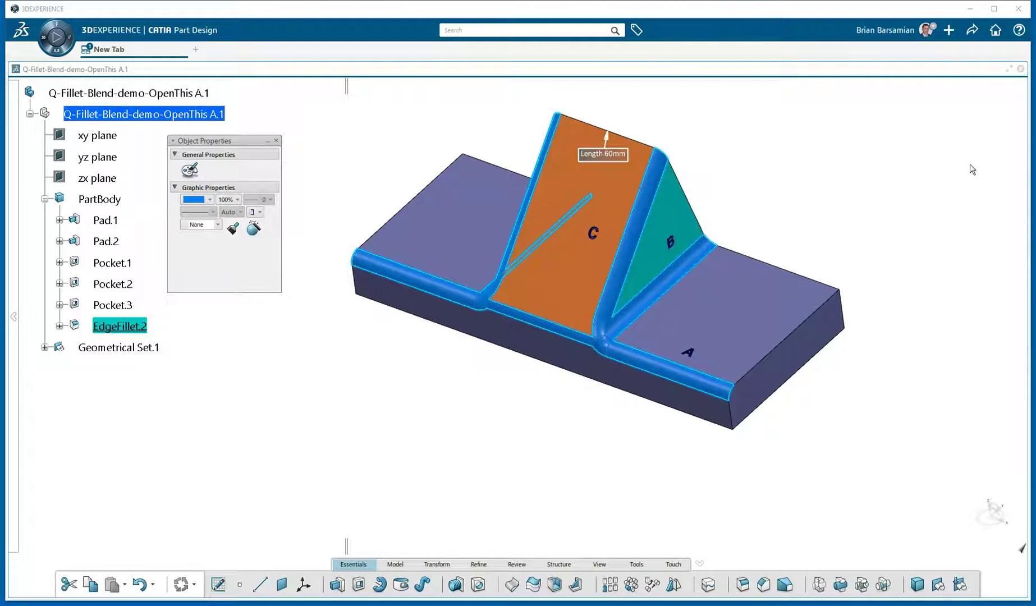
Reopen EdgeFillet.2 and activate its Blend corner(s) field, zoomed in on fin C's base edge
double_click(635, 352)
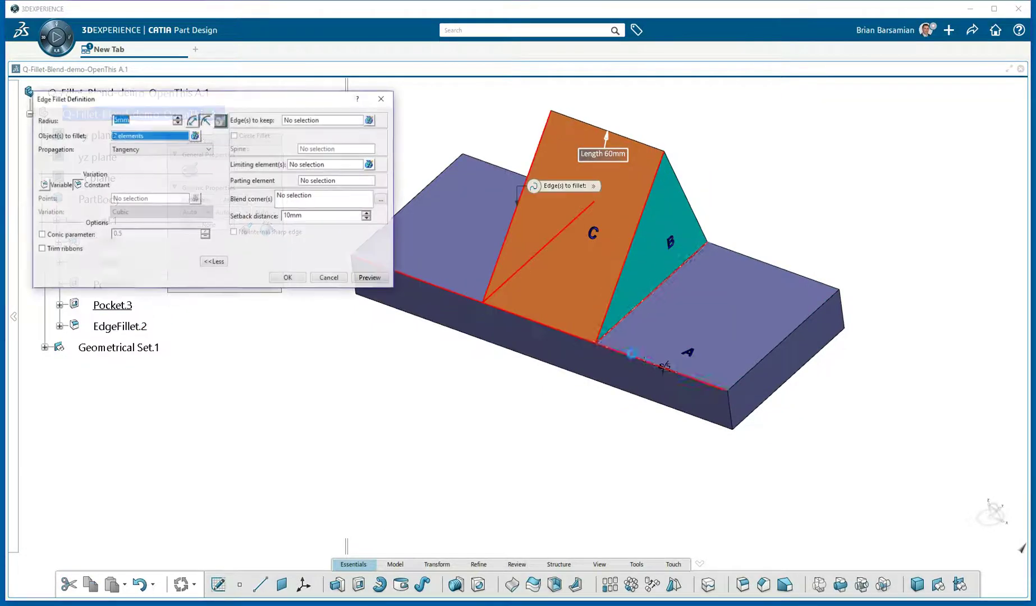
middle_drag(552, 314, 664, 320)
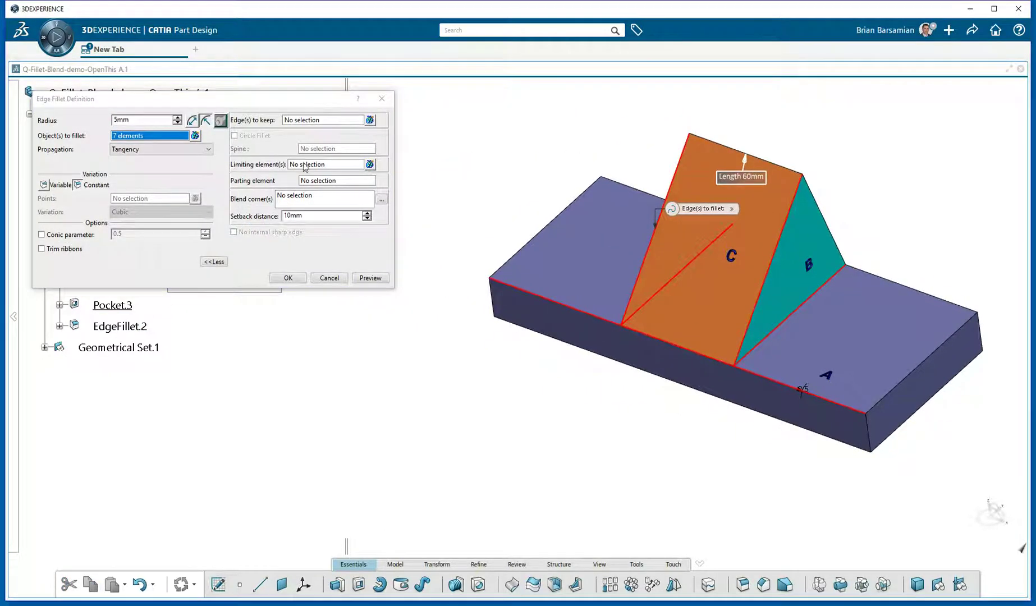
click(312, 202)
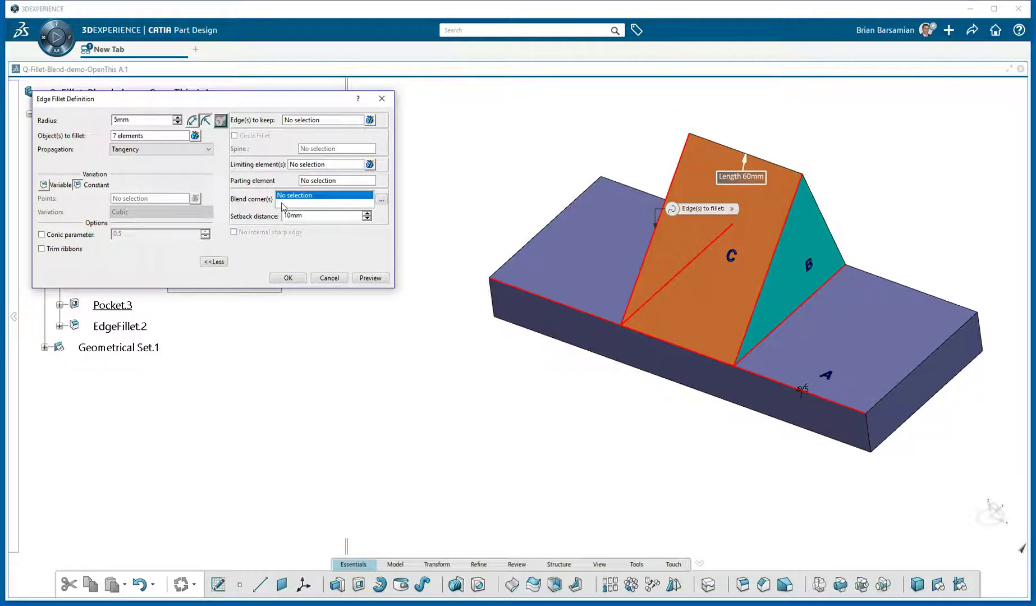
middle_drag(564, 391, 514, 365)
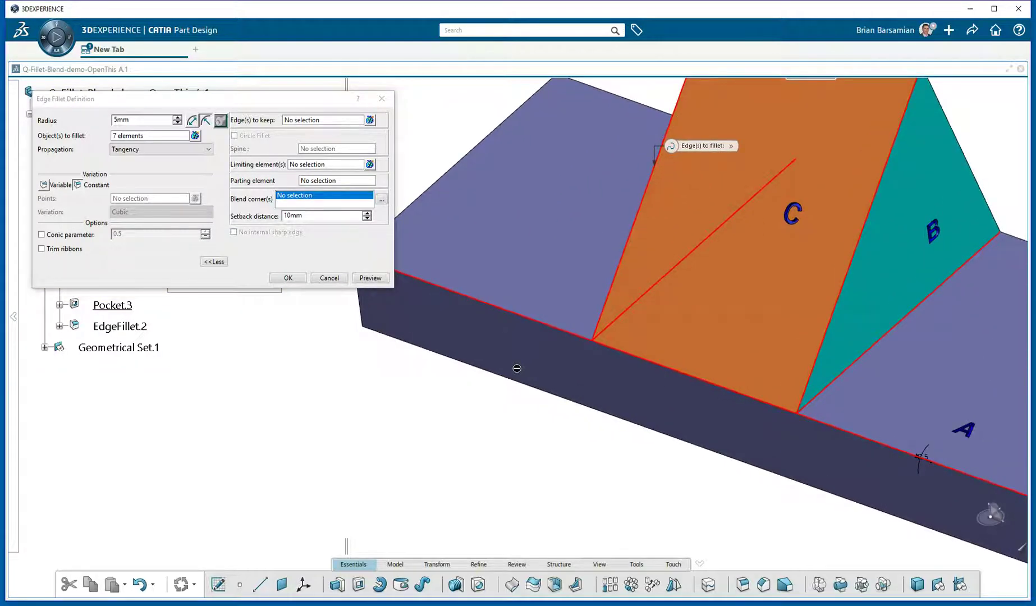
middle_drag(572, 409, 512, 301)
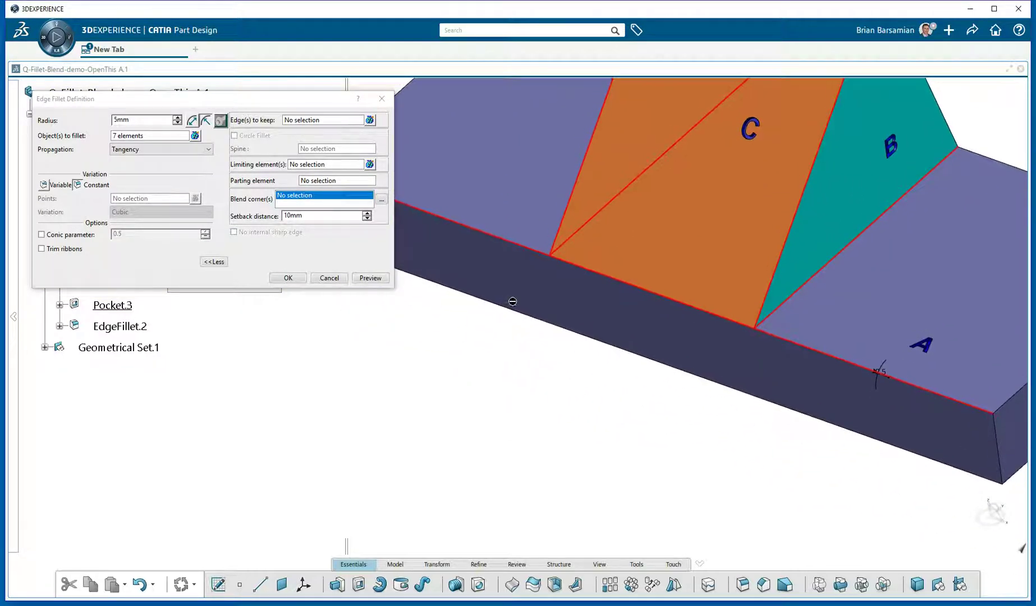
Add Corner.3 and Corner.4 as blend corners with a 20mm setback and preview them
click(759, 332)
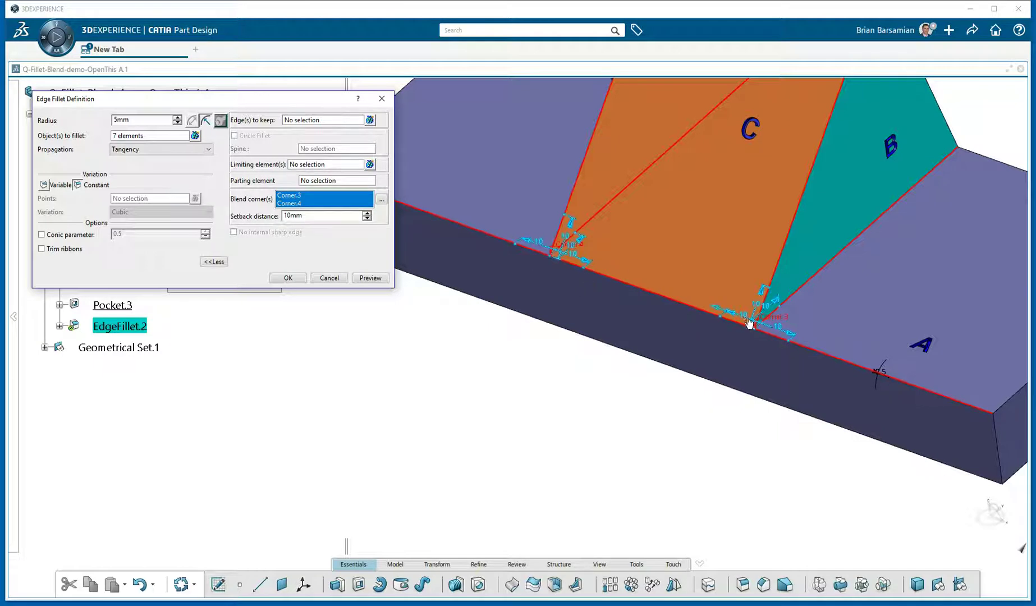
double_click(297, 216)
text(20)
click(371, 278)
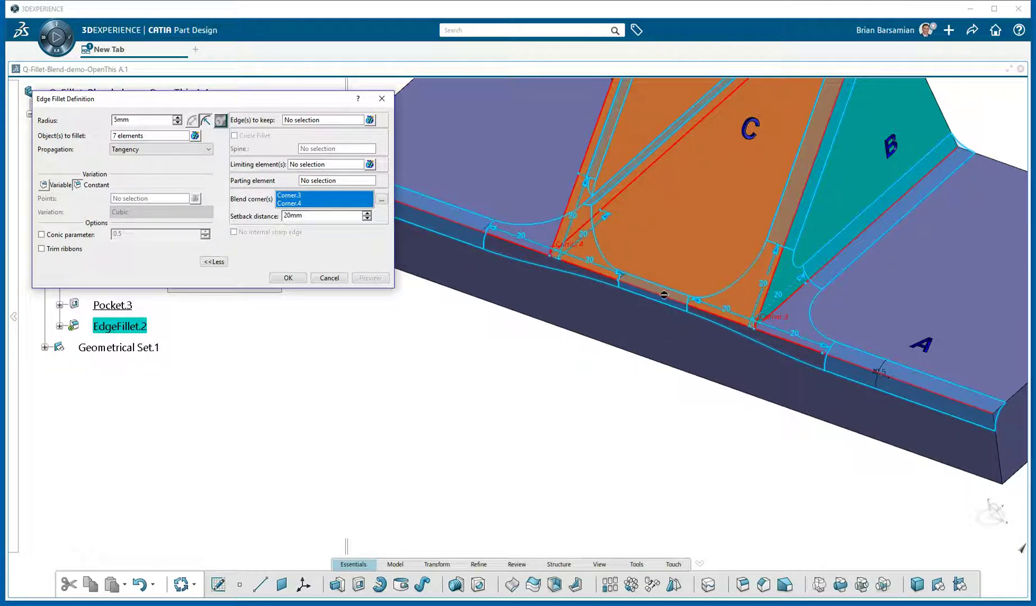
middle_drag(634, 293, 665, 322)
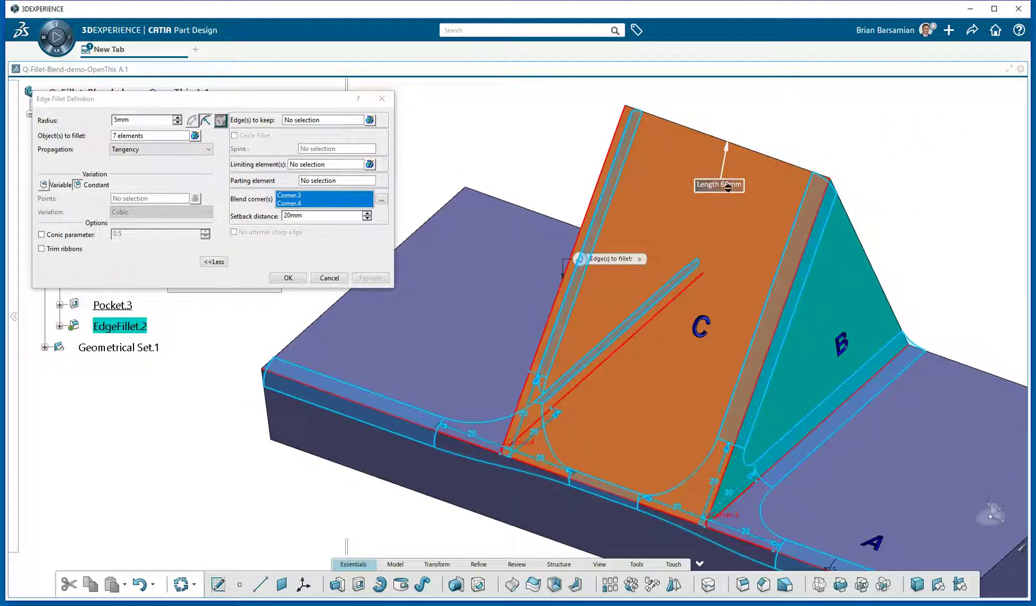
middle_drag(619, 384, 574, 300)
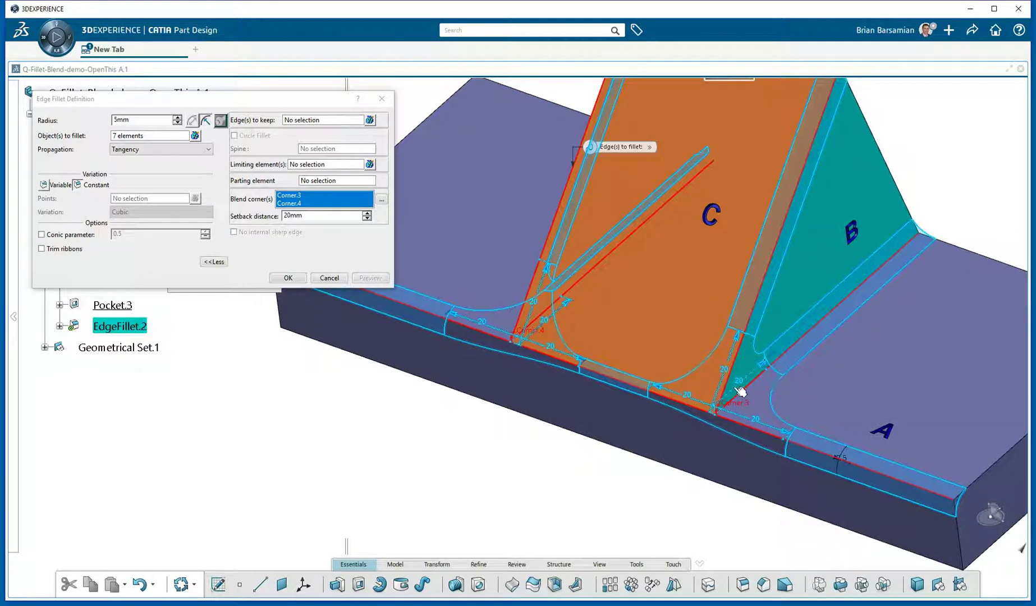
Lower the setback distance to 17mm and preview the blend corners
click(366, 218)
click(367, 219)
click(367, 219)
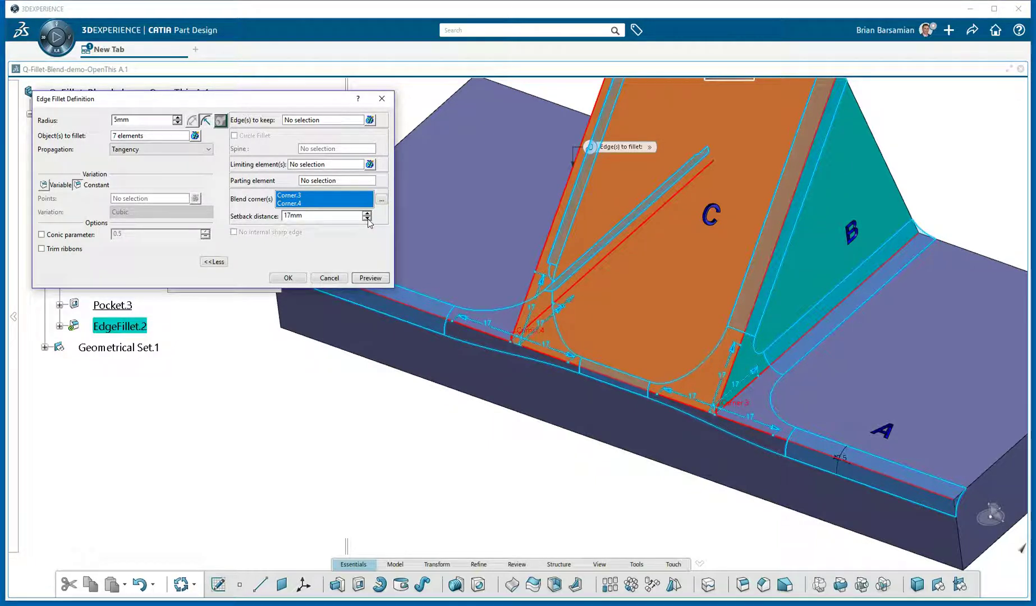
click(369, 278)
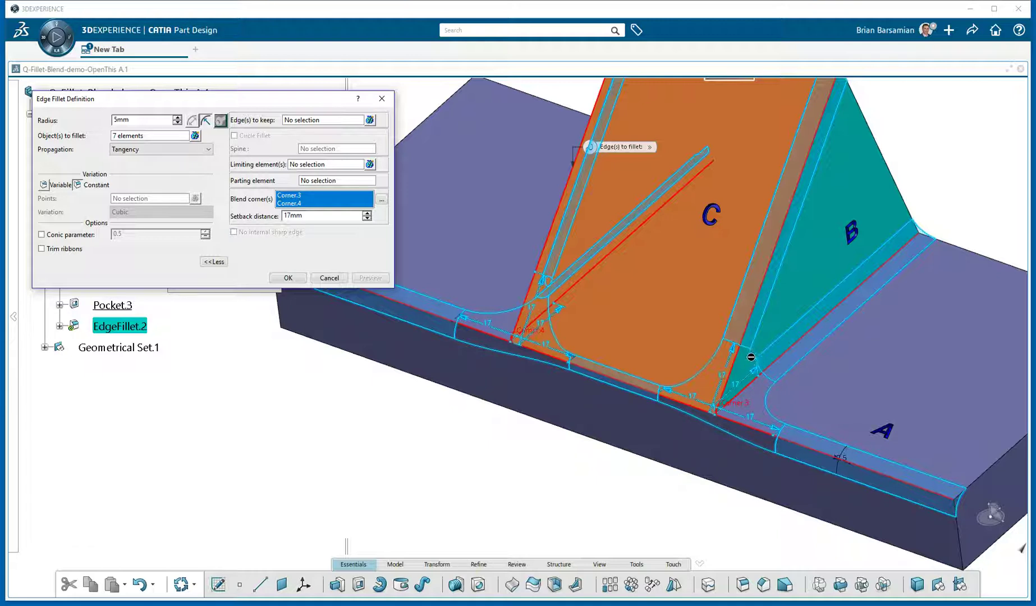
Lower the setback distance to 15mm and preview the blends again
click(367, 218)
click(367, 218)
click(370, 279)
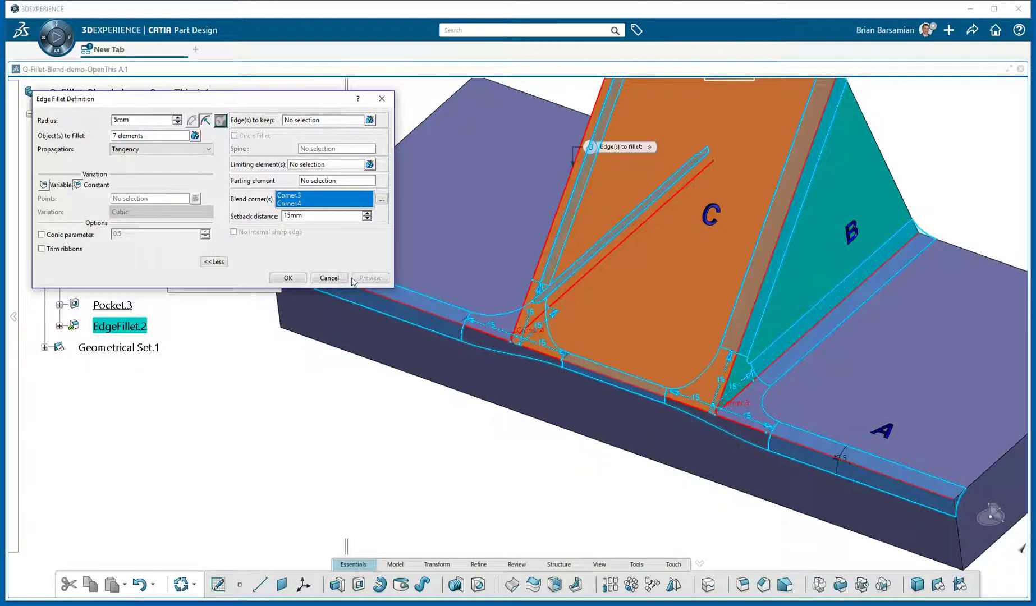
drag(319, 216, 259, 216)
Finish the fillet with a 20mm setback, then select the blended fillet face near fin C
text(20)
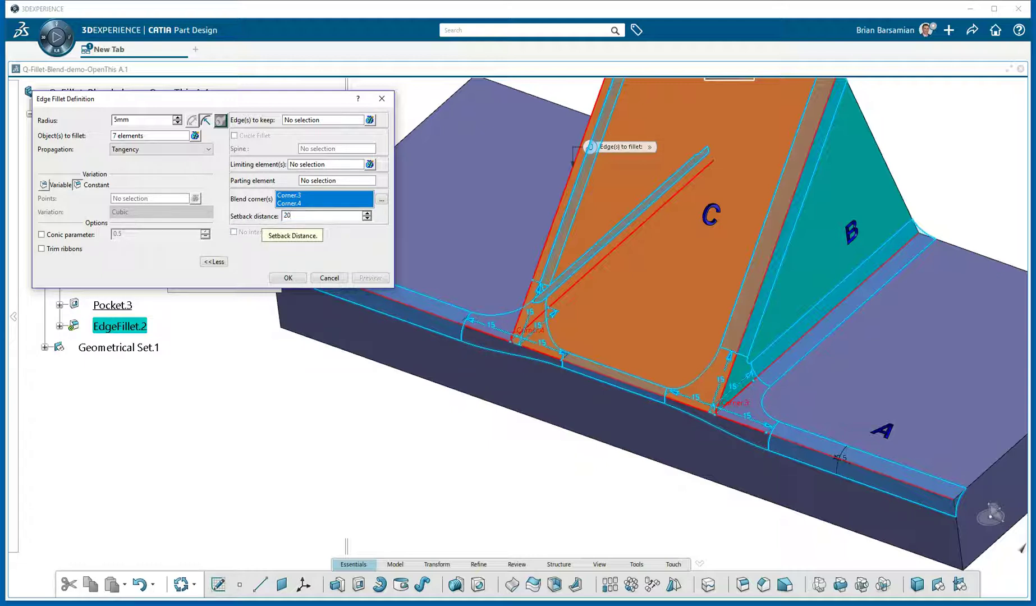
key(Return)
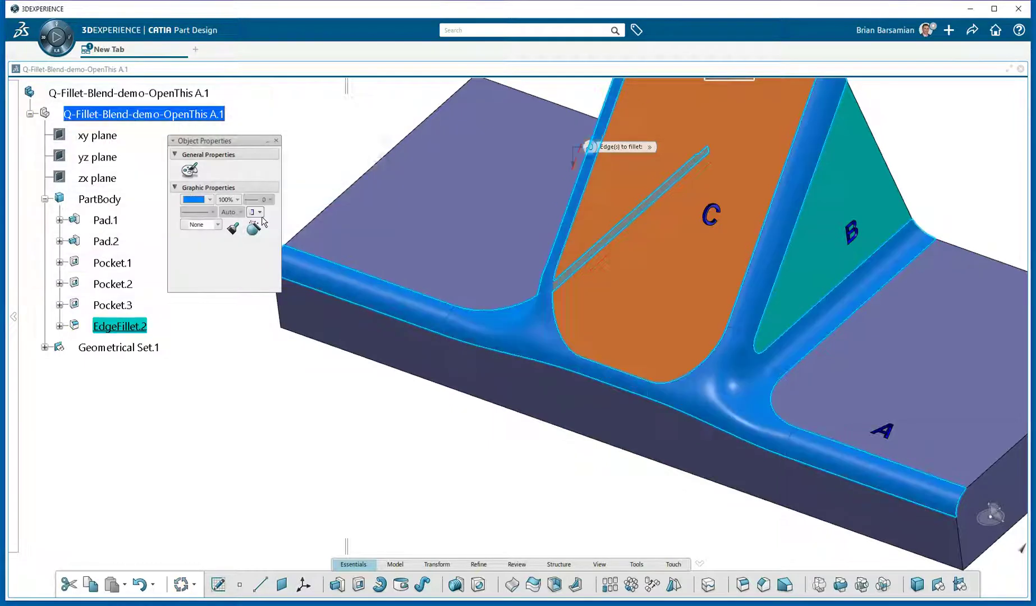
click(471, 437)
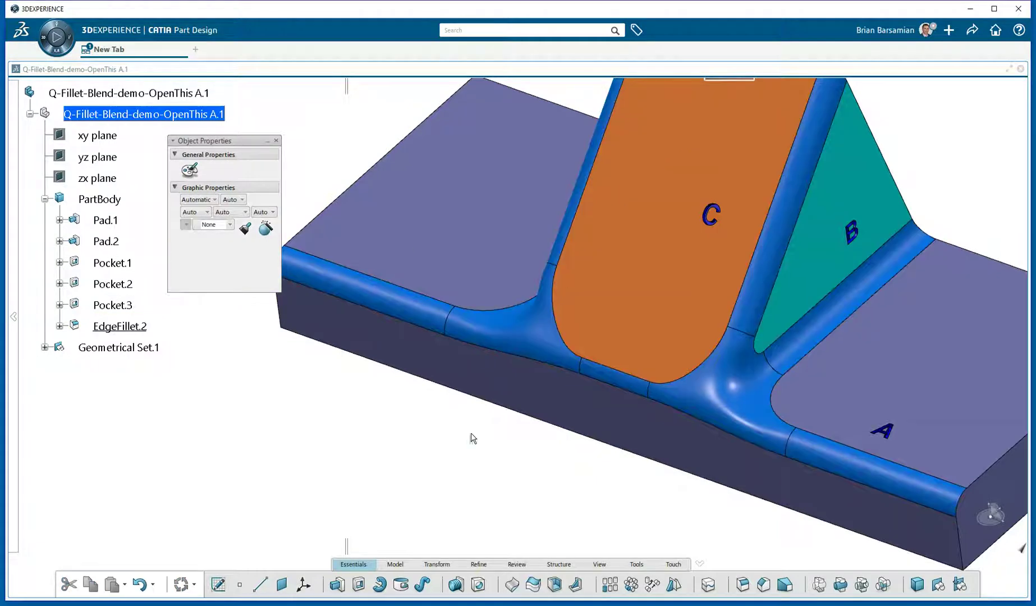
middle_drag(530, 332, 565, 355)
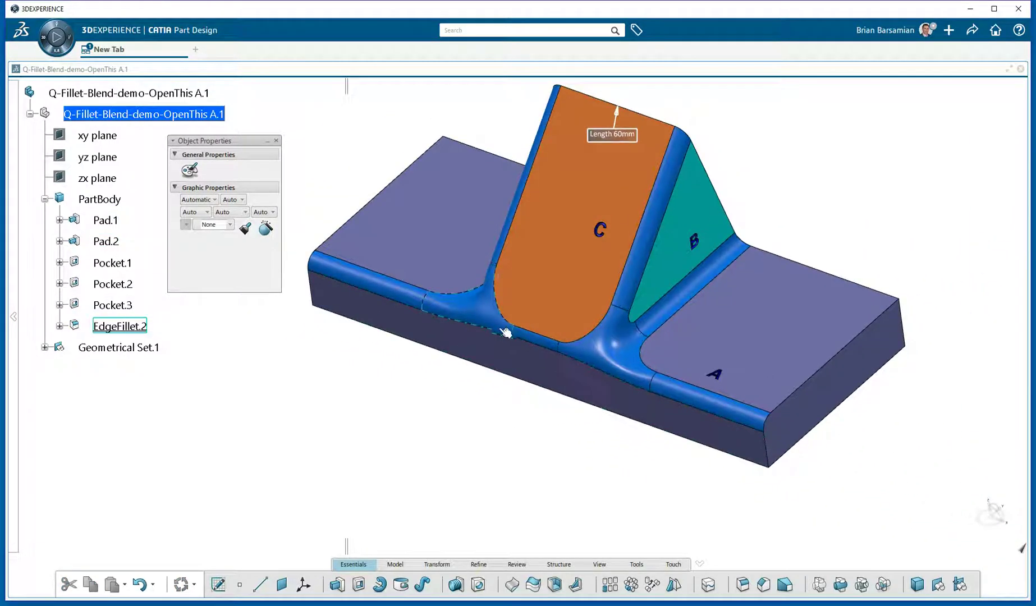
click(481, 311)
Remove Corner.4 from EdgeFillet.2's blend corners, leaving only Corner.3 at 20mm setback
double_click(481, 311)
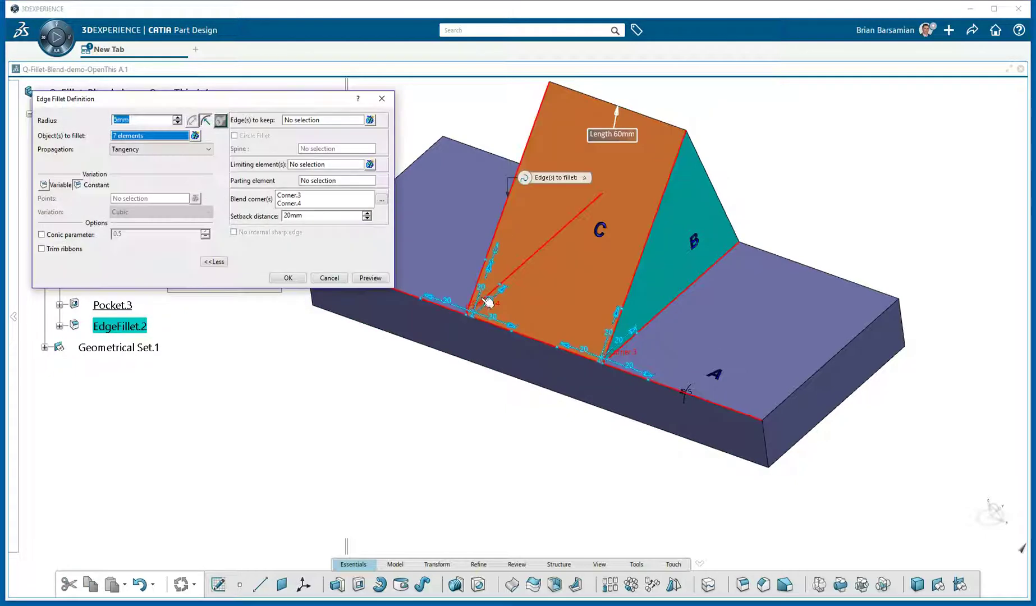
click(293, 203)
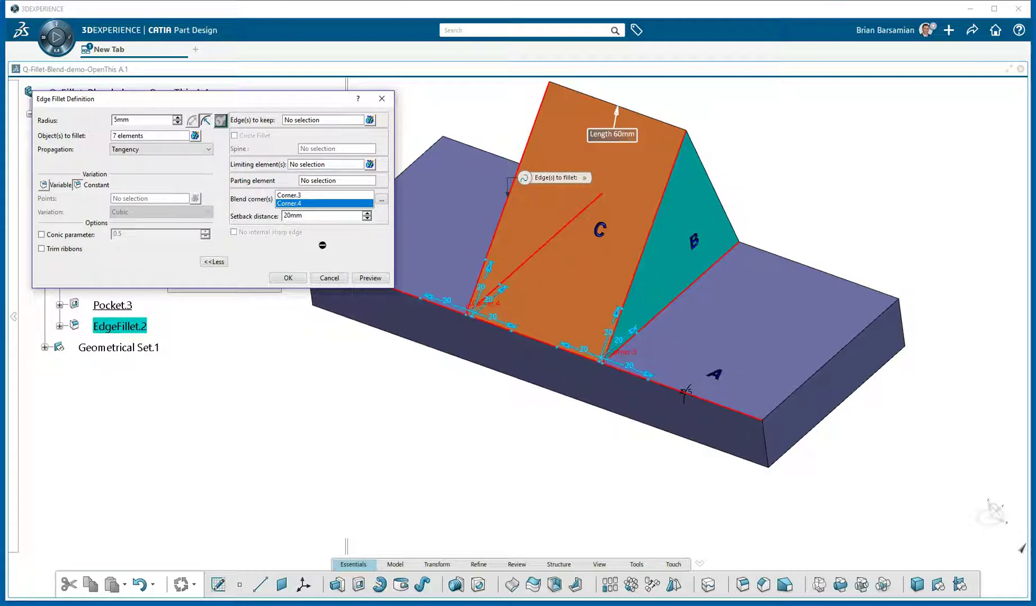
right_click(298, 205)
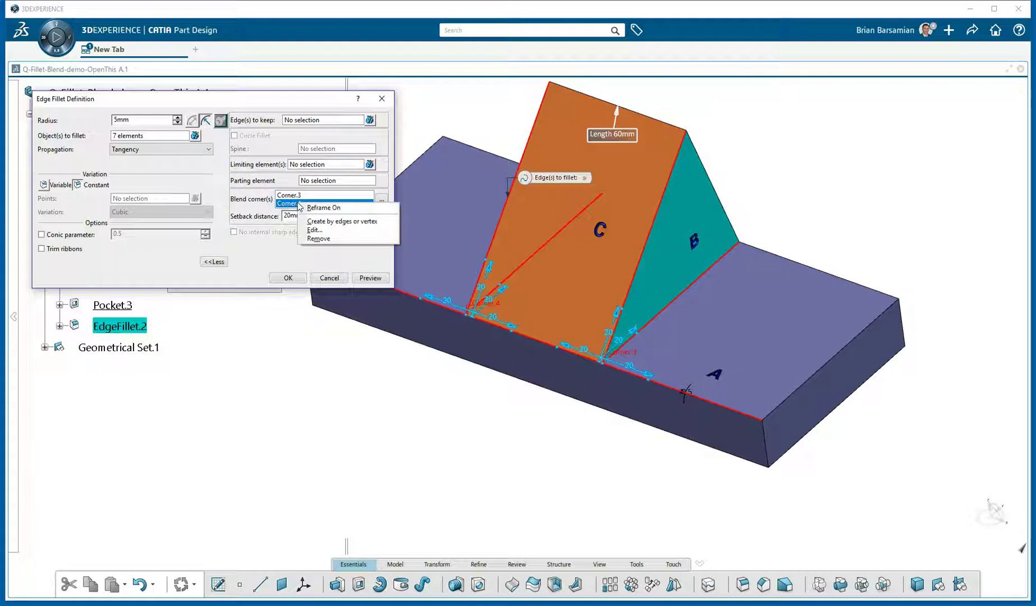
click(325, 240)
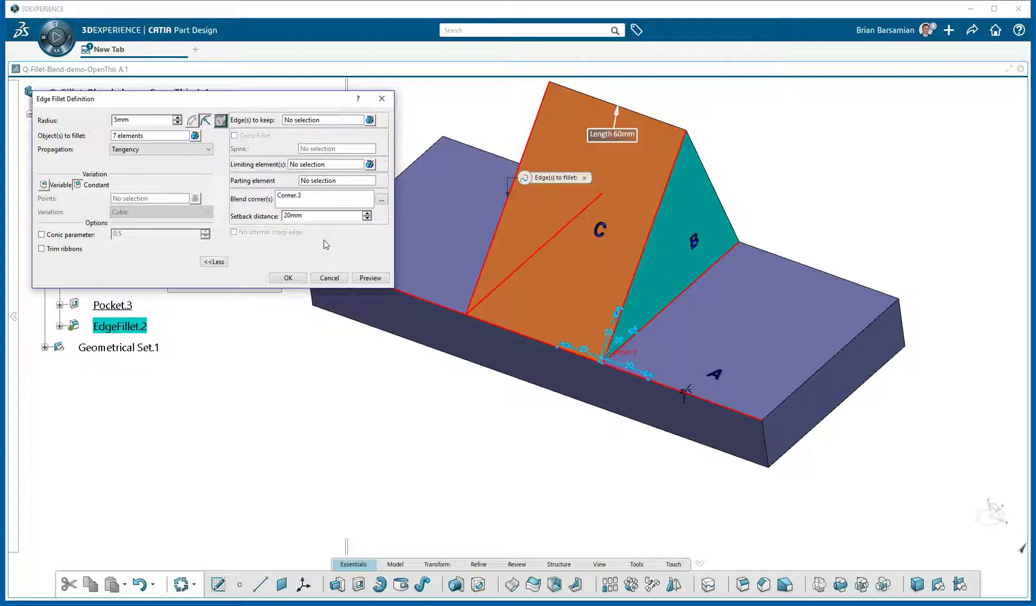
click(297, 279)
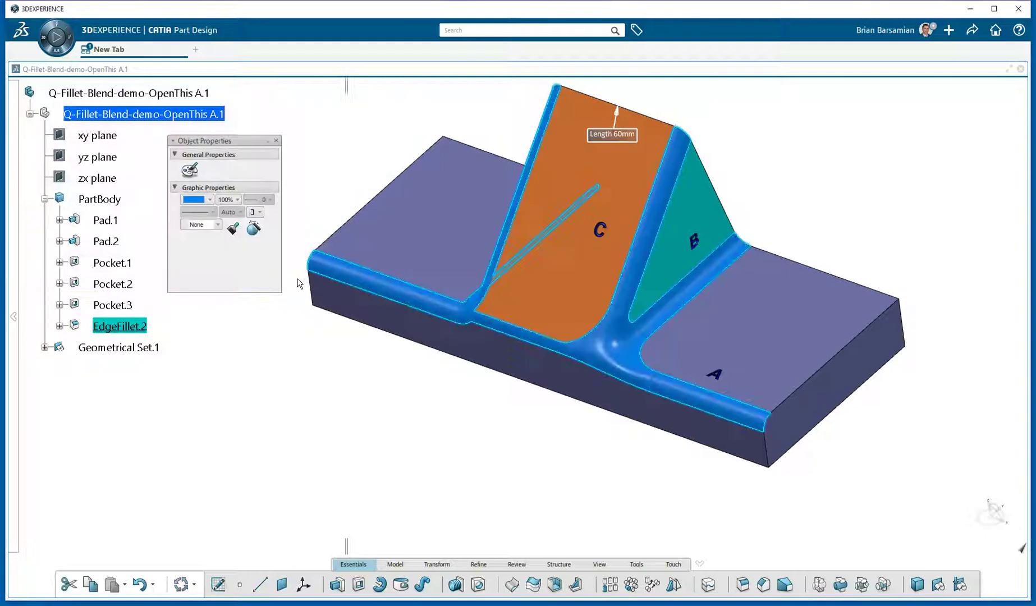
click(343, 446)
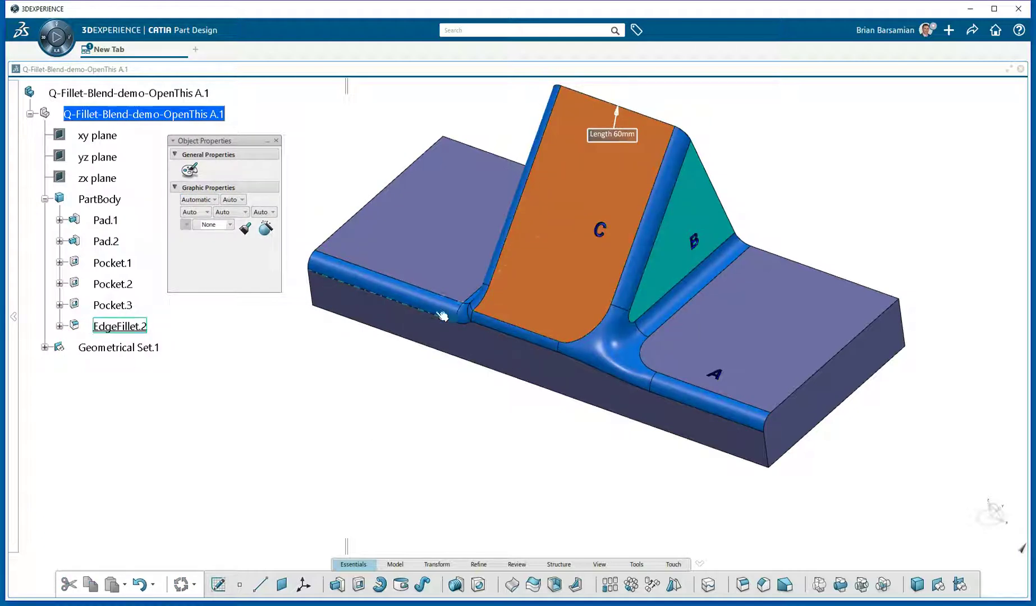